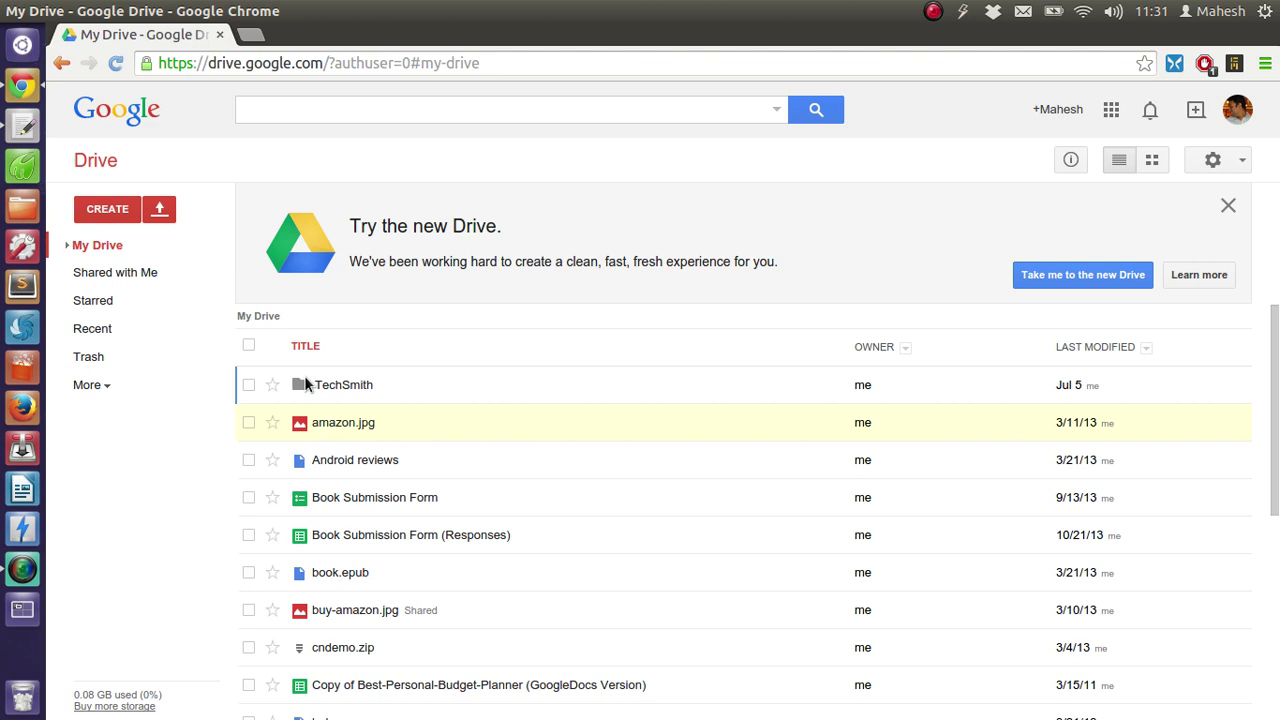
Step: Create a new blank Google Sheets spreadsheet from the Drive CREATE menu
click(166, 217)
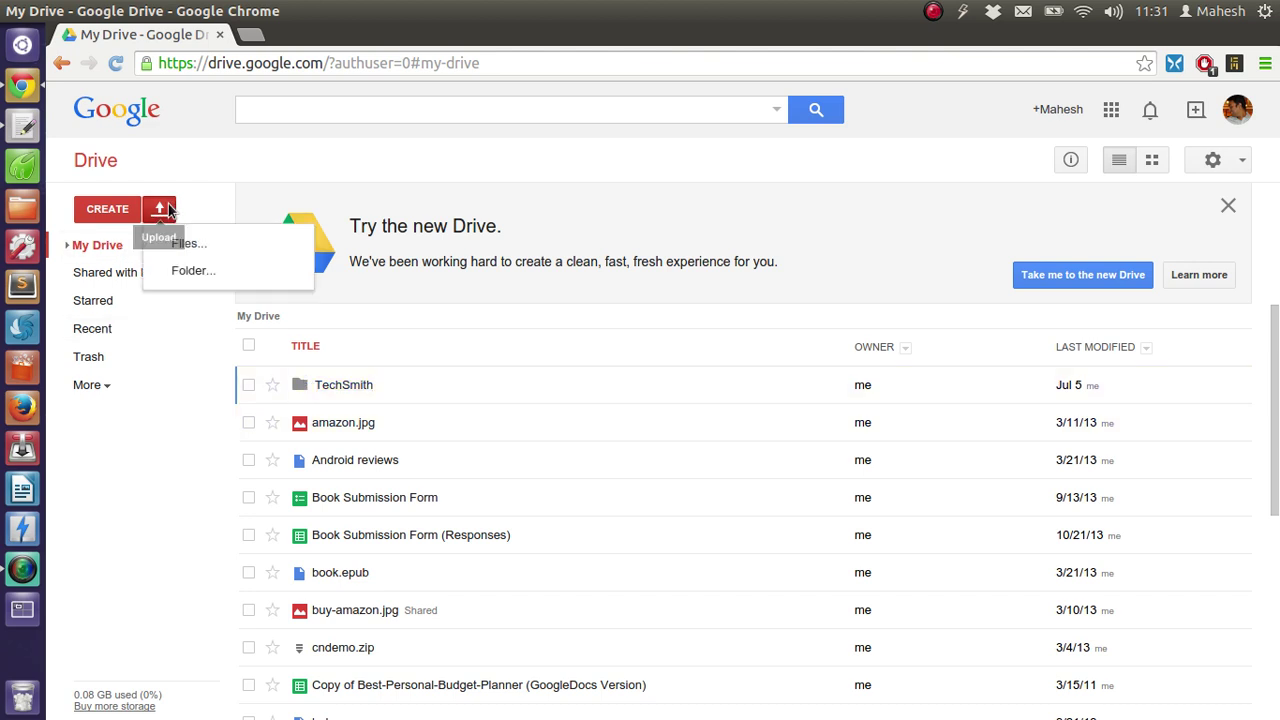
click(90, 212)
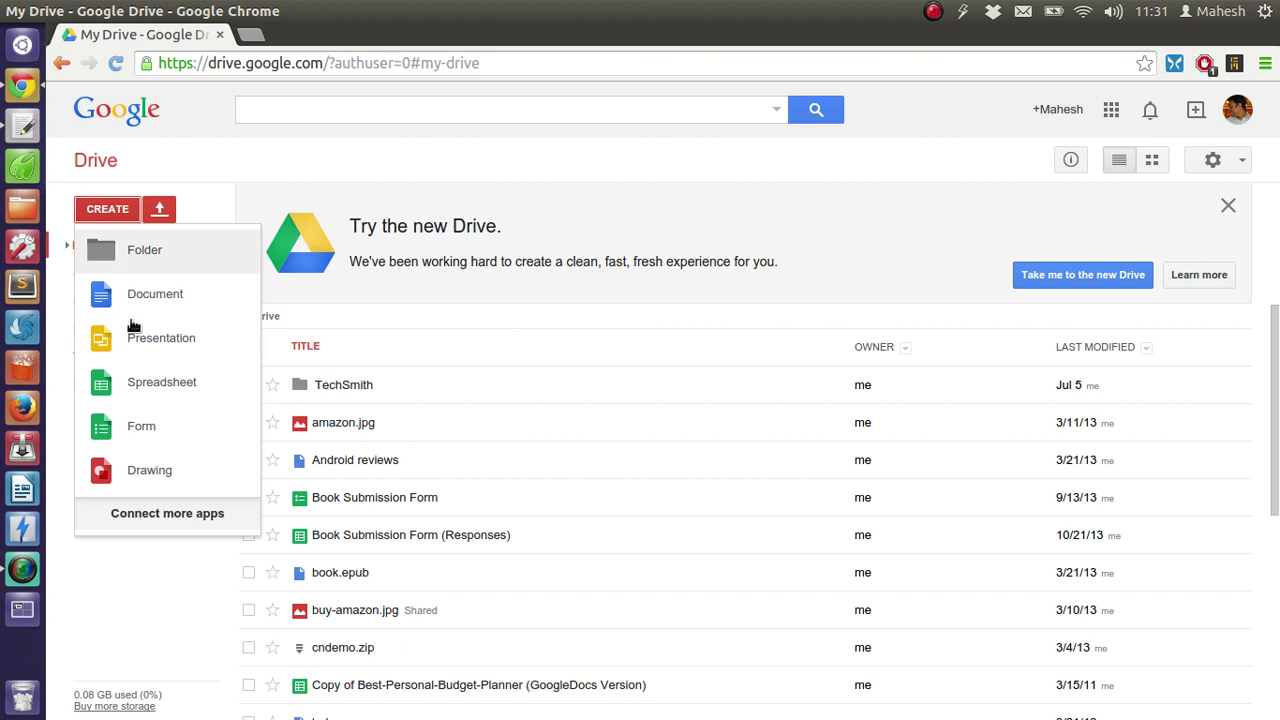
click(138, 387)
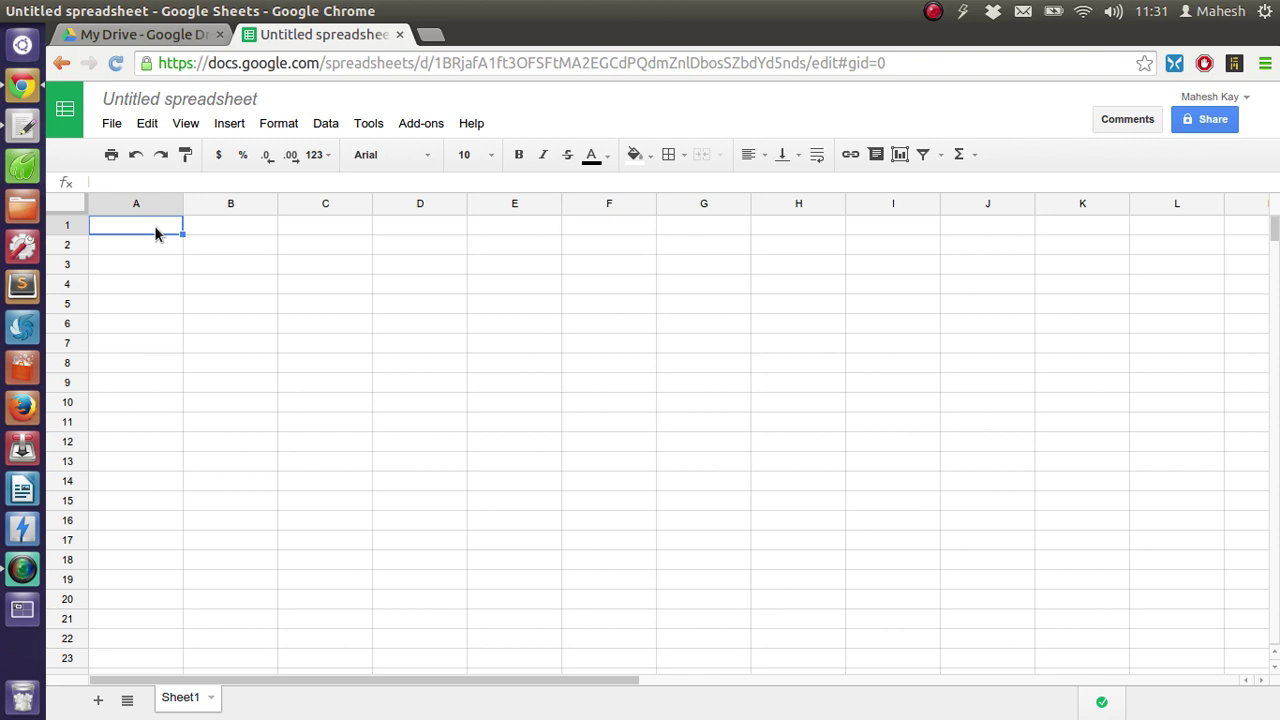
Step: Enter the angle values 1.07 in A1 and 0.92 in B1
text(1.07)
key(Tab)
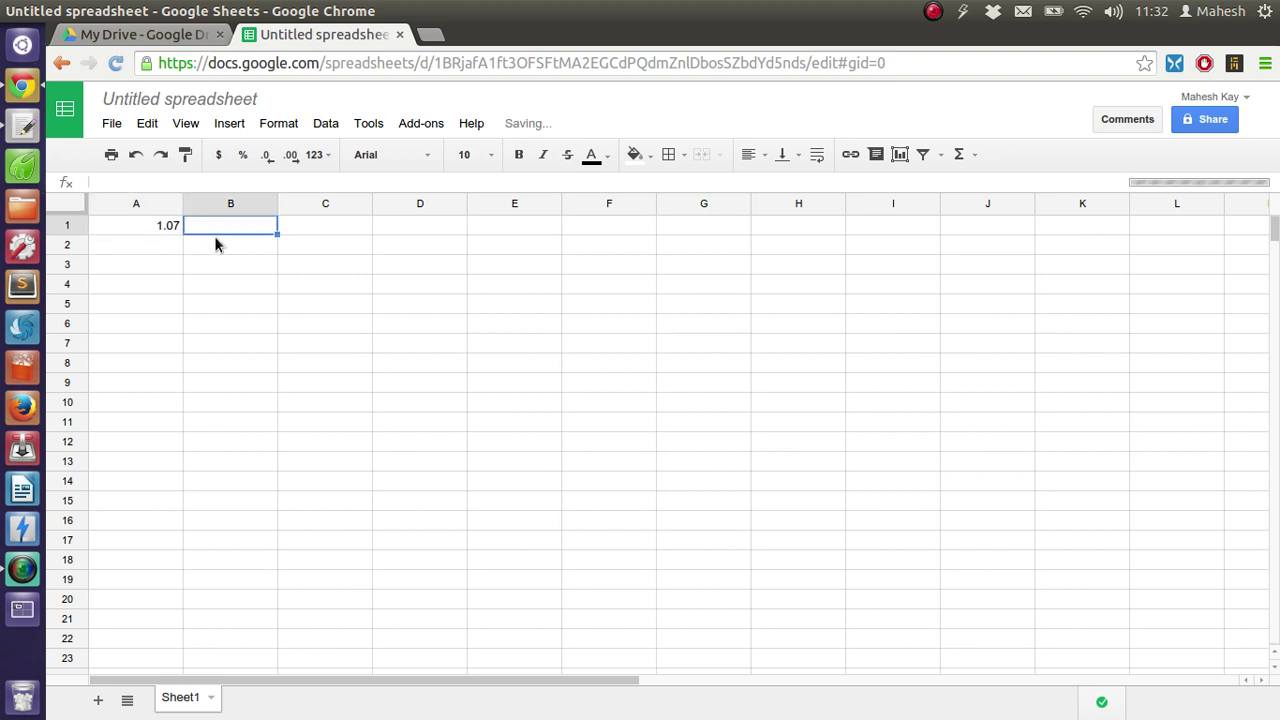
text(0)
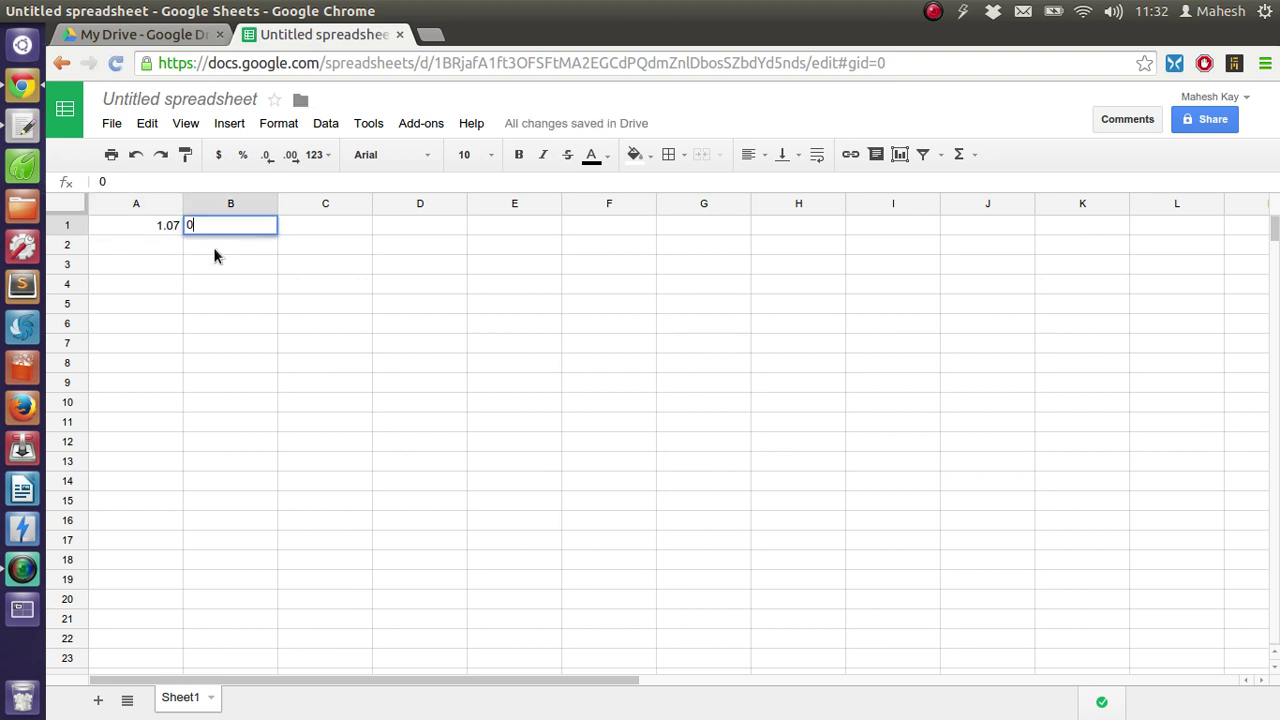
text(.92)
key(Return)
click(331, 235)
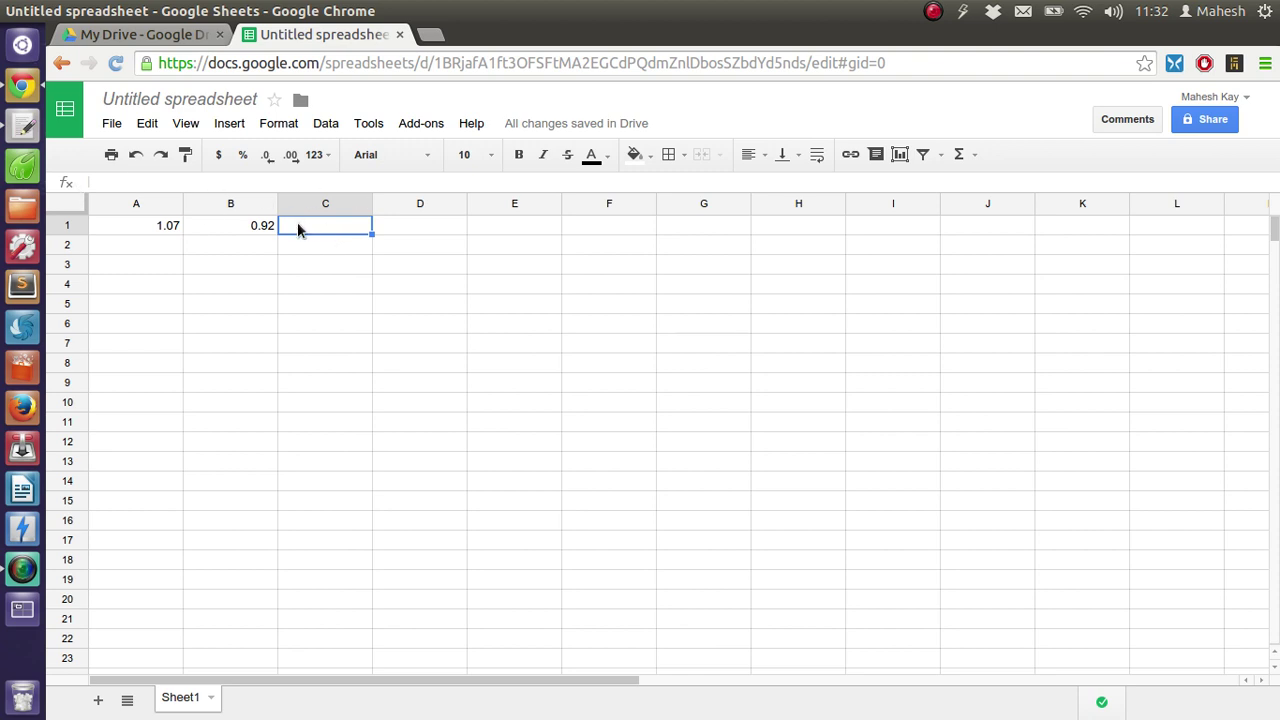
Step: Put the formula =SIN(B1) in C1, giving 0.79560162
double_click(299, 227)
text(=)
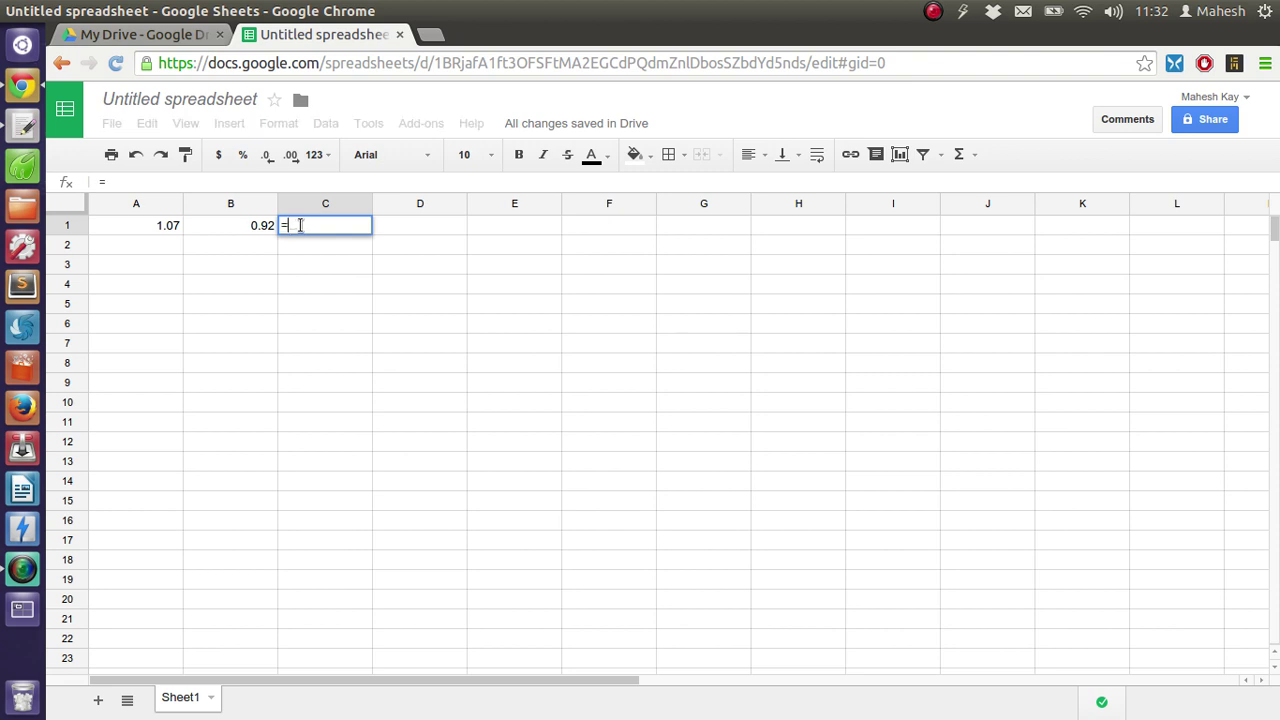
text(SIN)
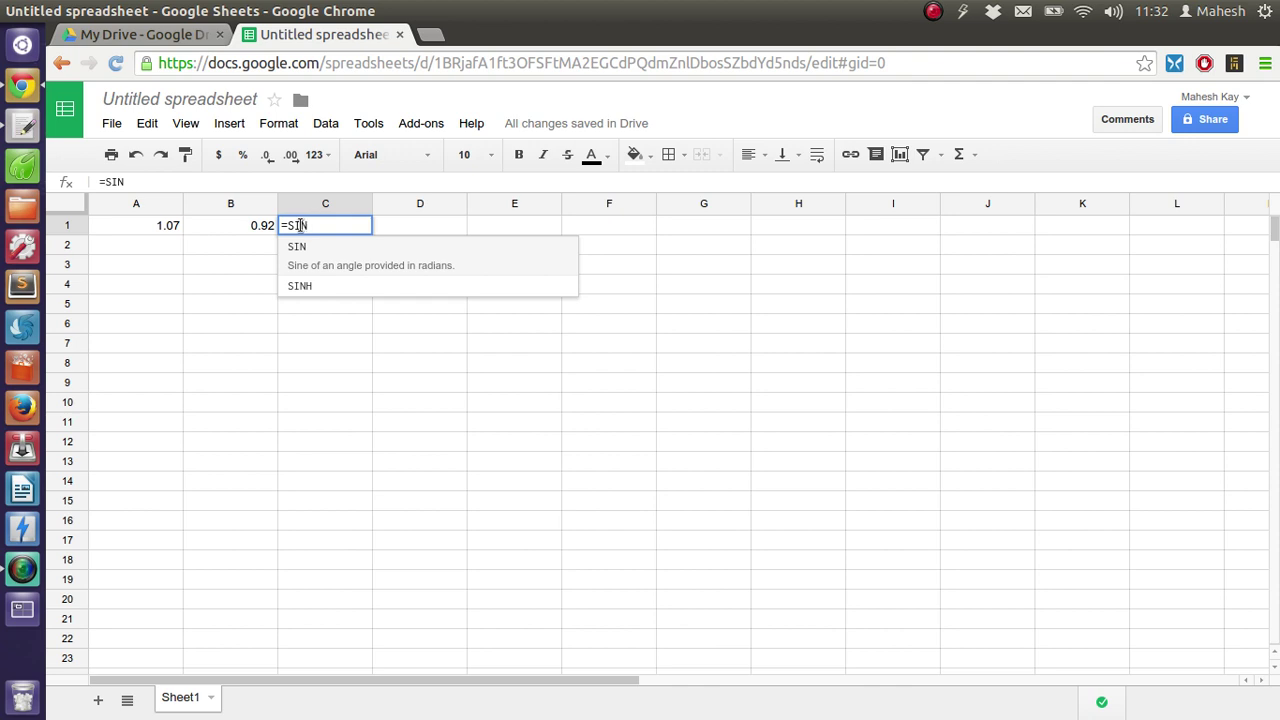
text(()
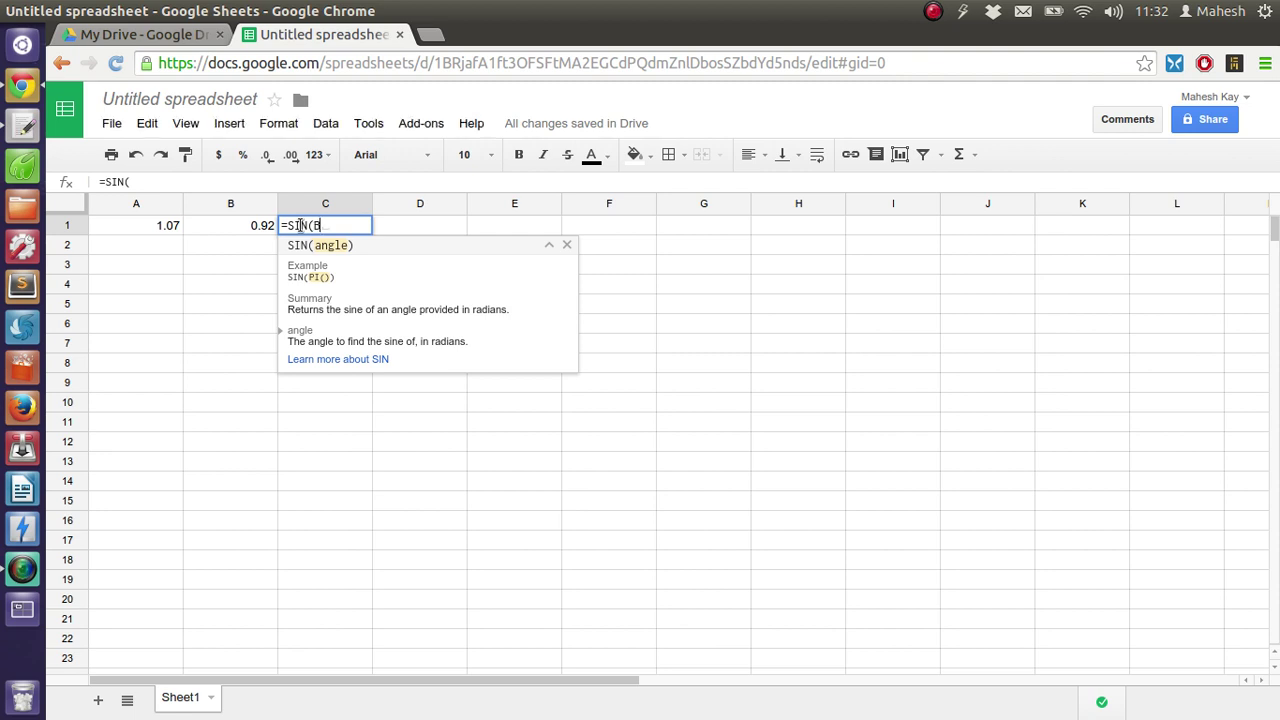
text(B1))
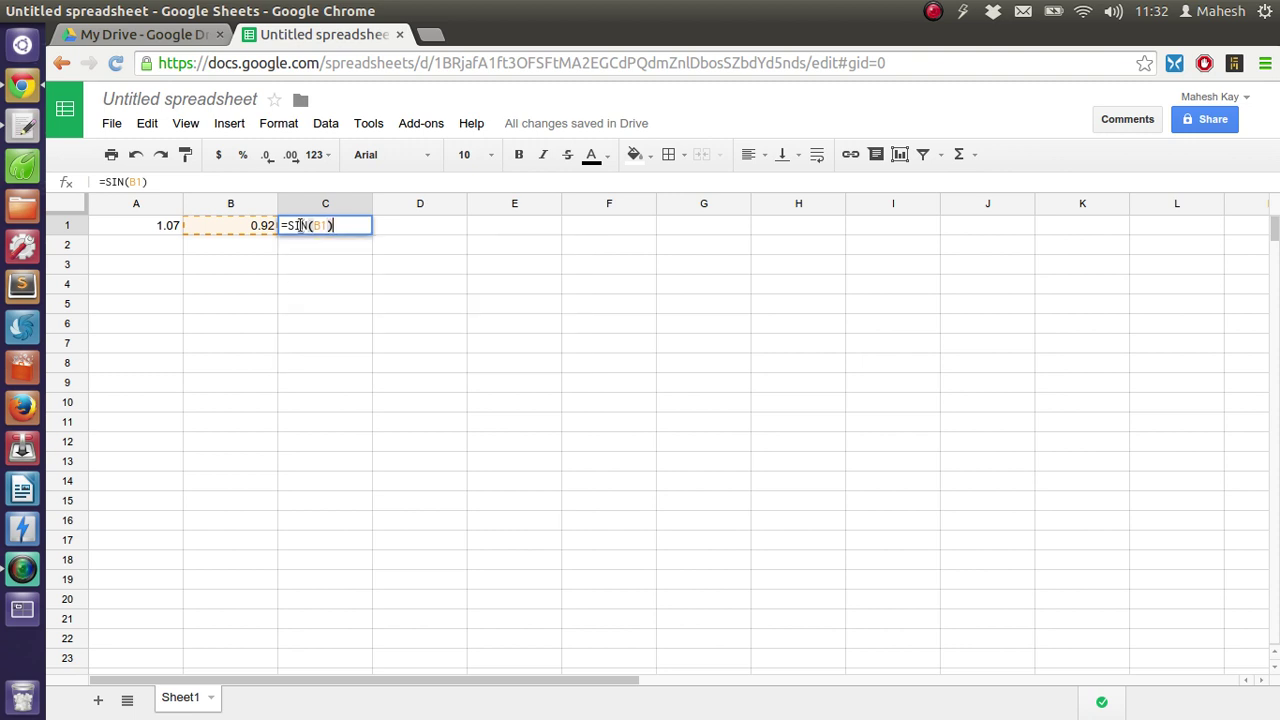
key(Return)
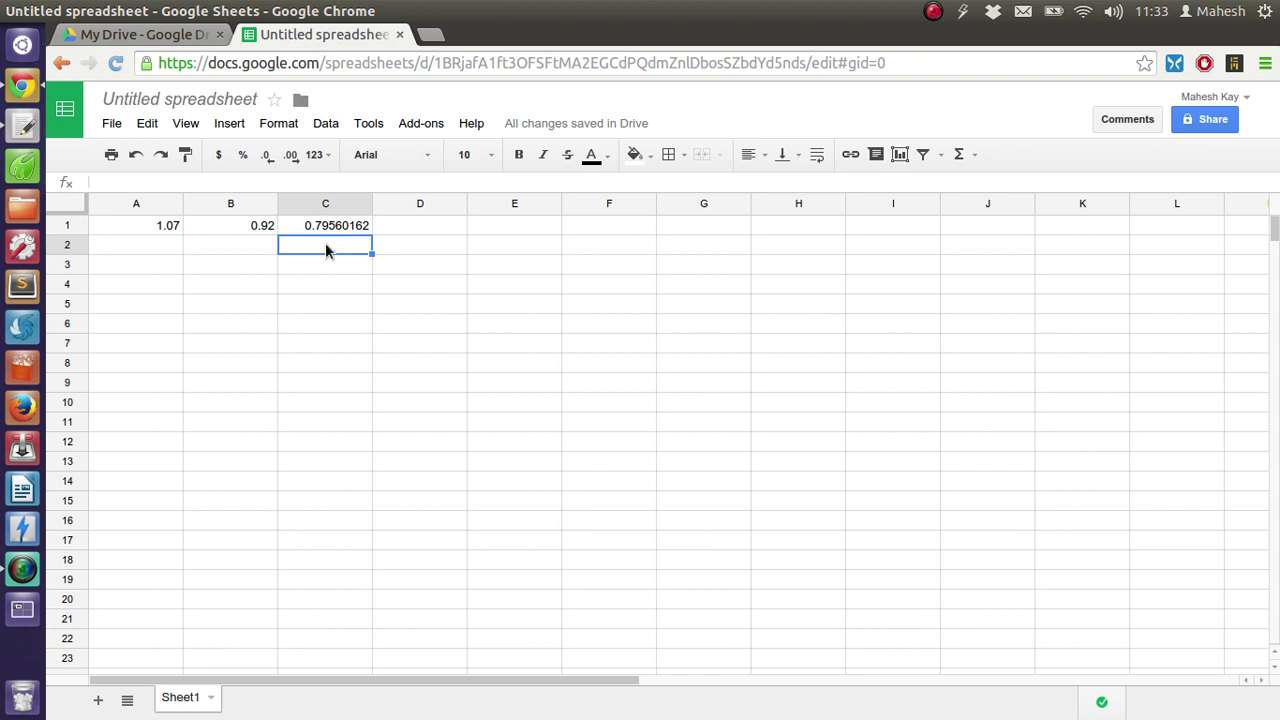
Step: Put the formula =COS(B1) in C2, giving 0.6058201566
double_click(325, 242)
text(=)
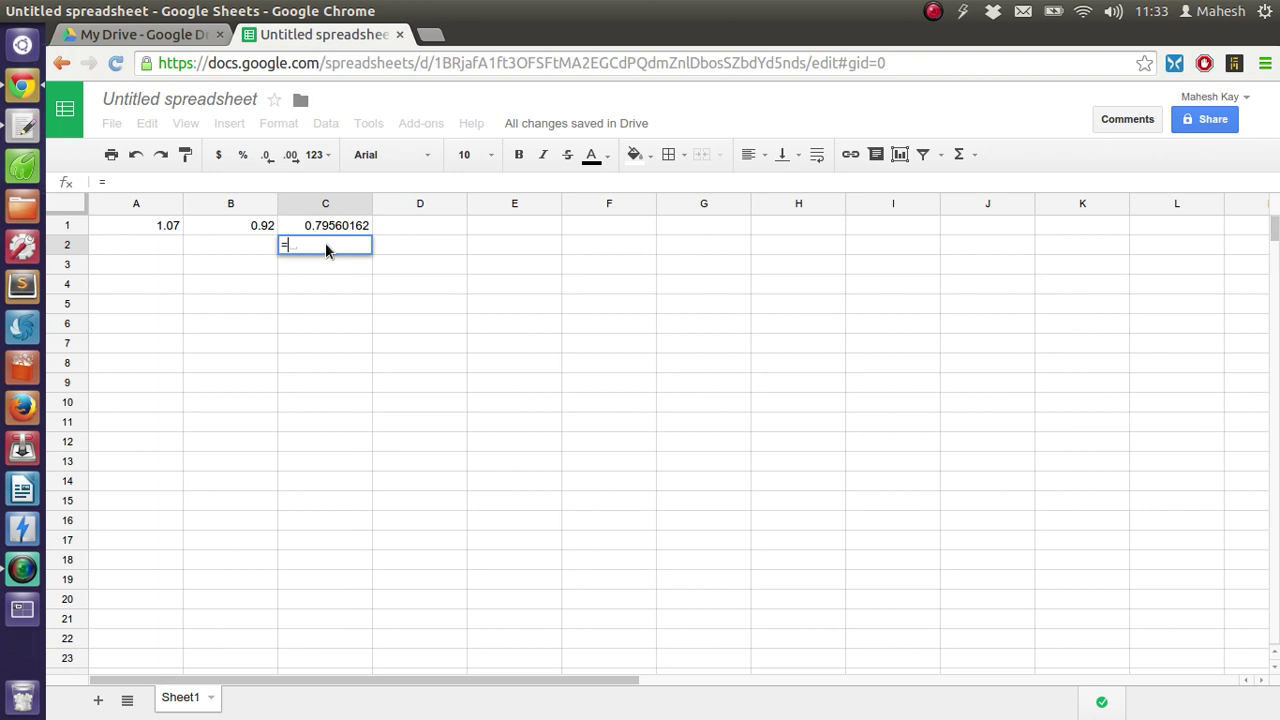
text(cos)
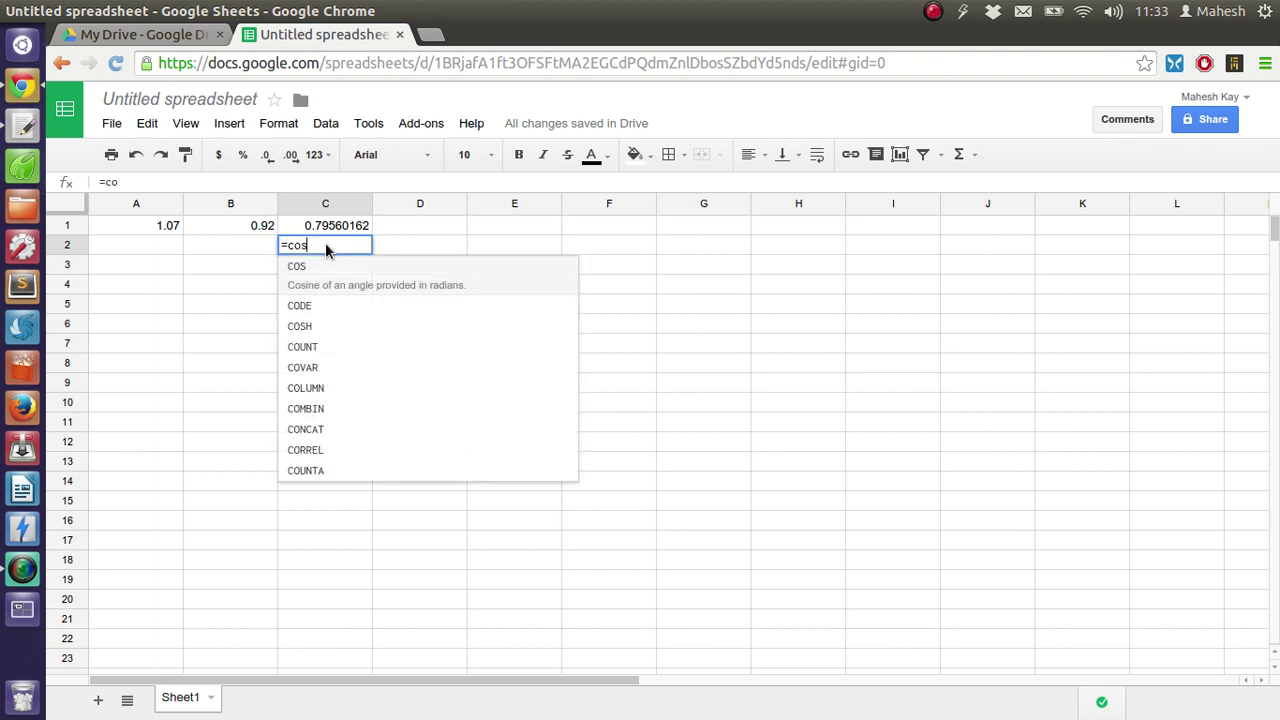
text((b1)
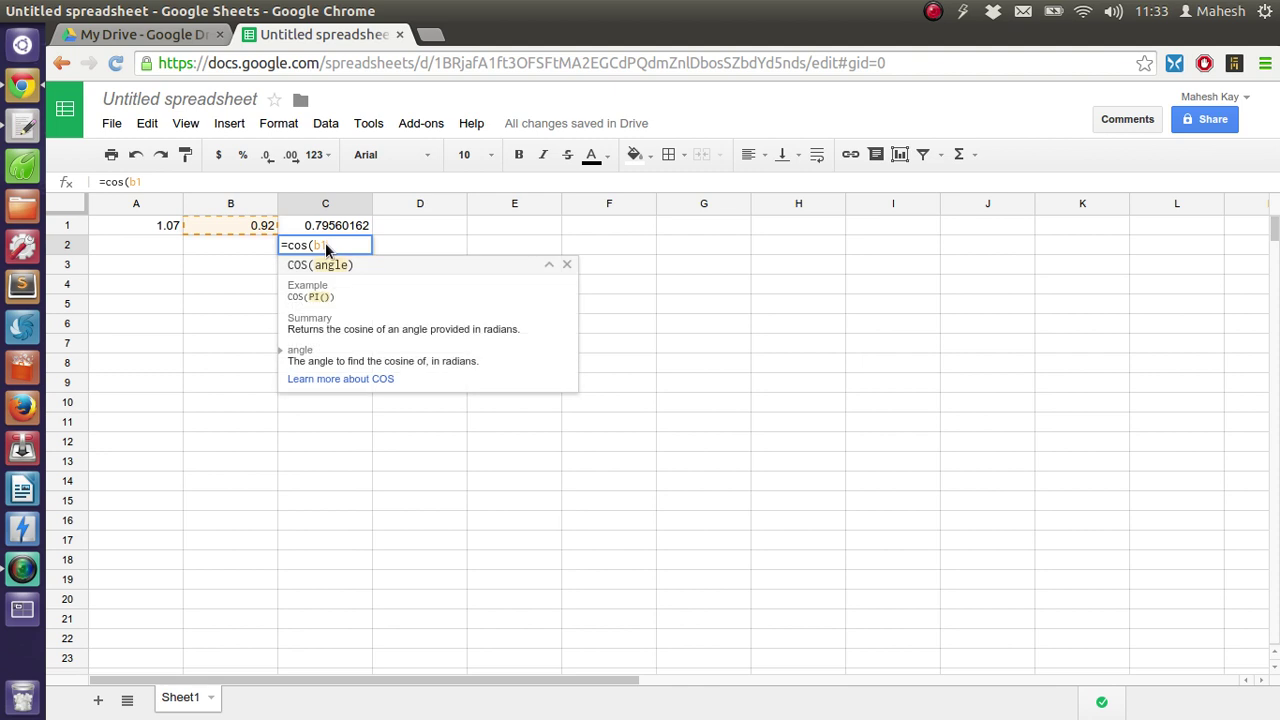
text())
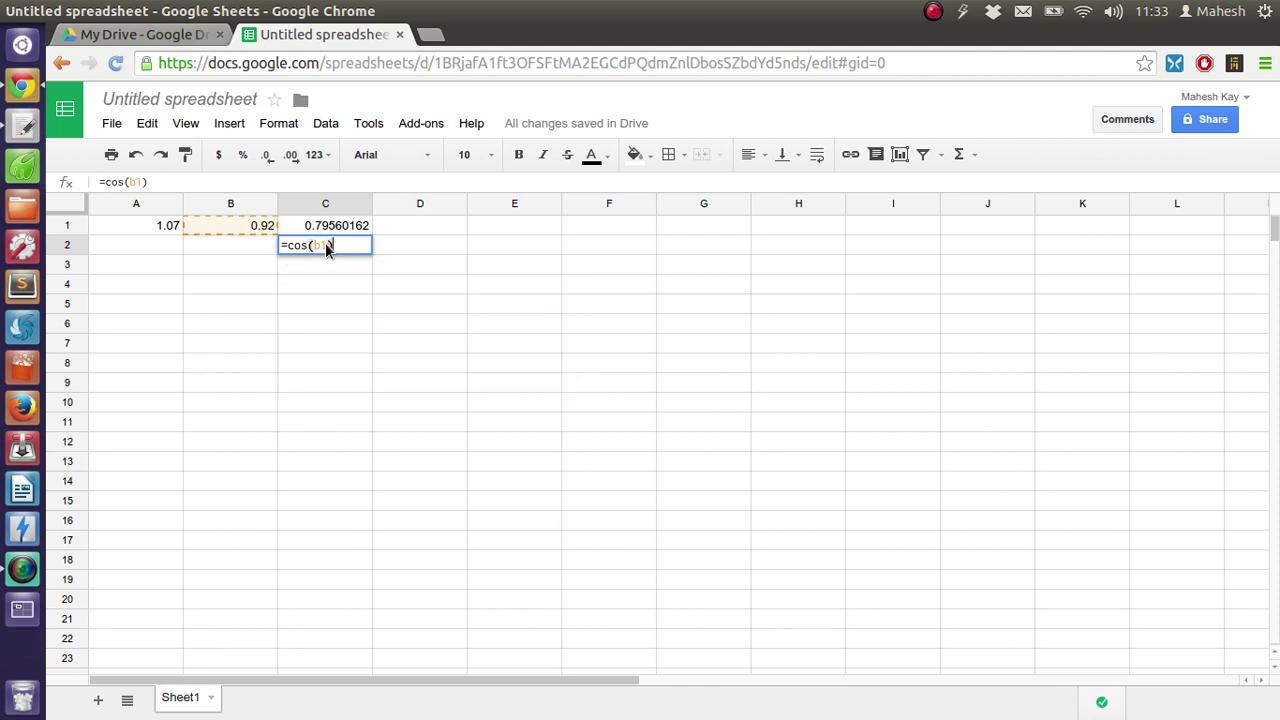
key(Return)
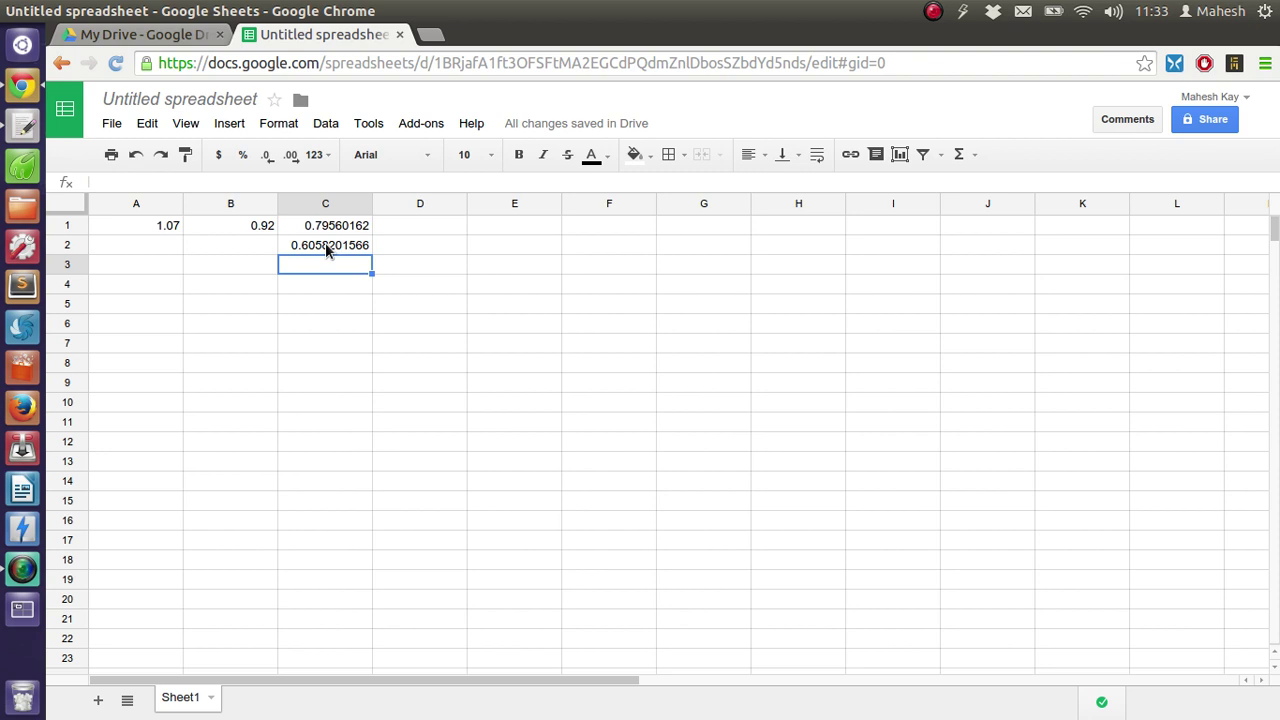
Step: Enter =SIN(B1)/COS(B1) in C3, giving 1.313263699
text(=)
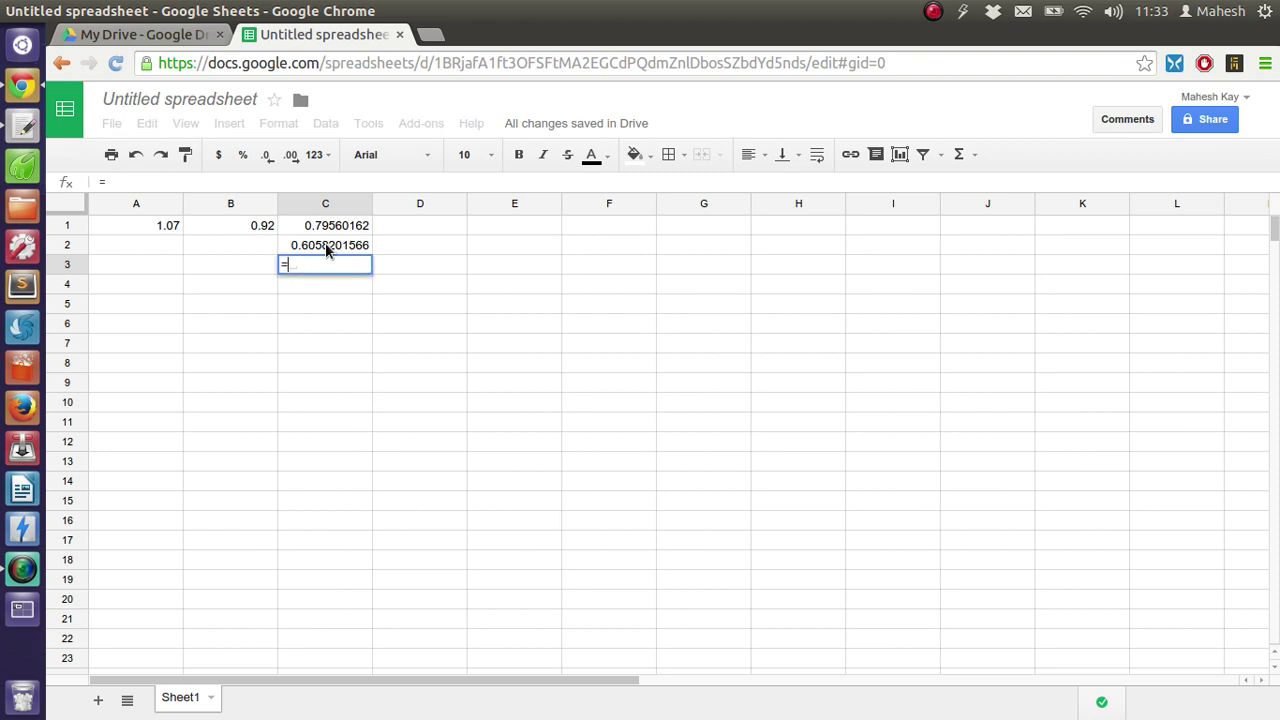
text(SIN)
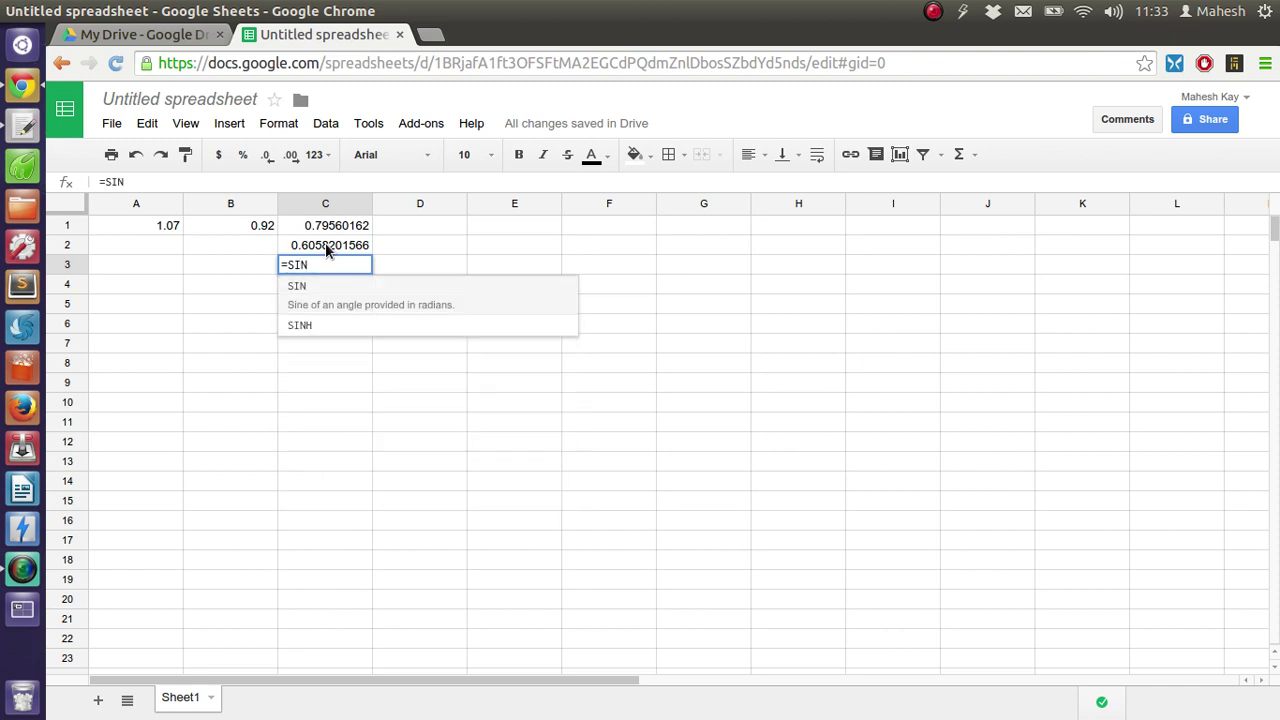
text(()
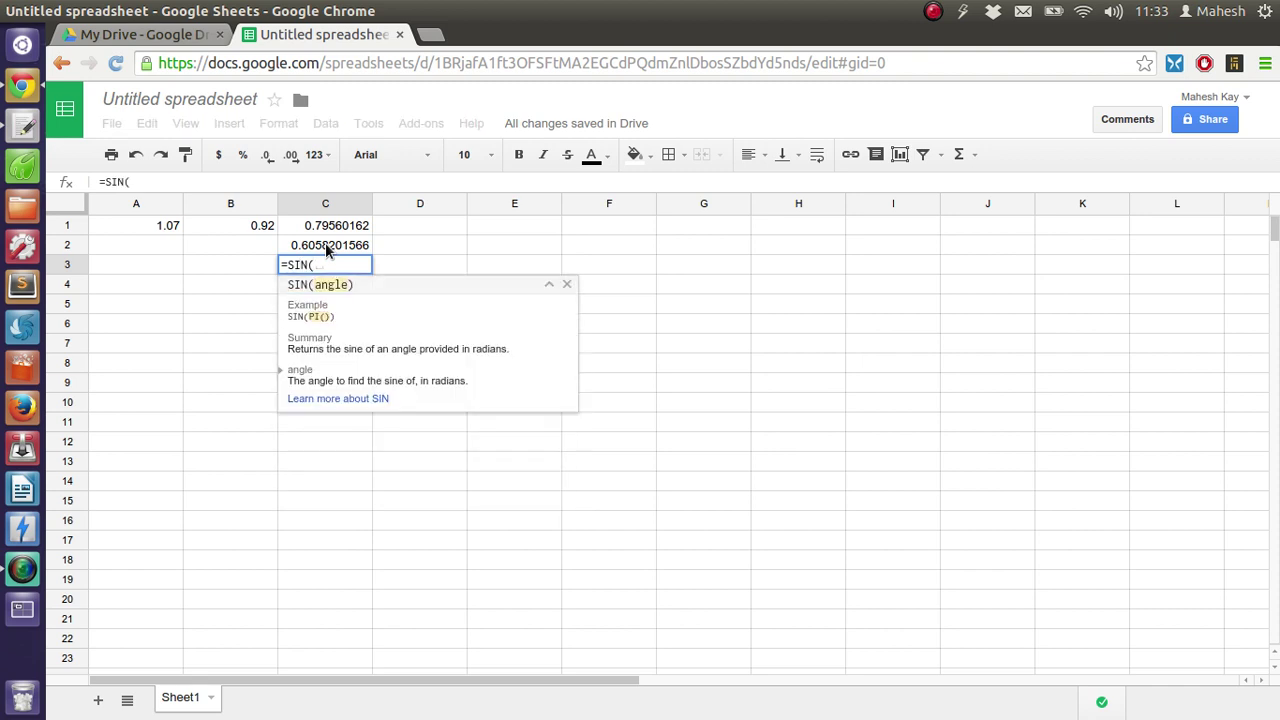
text(B1))
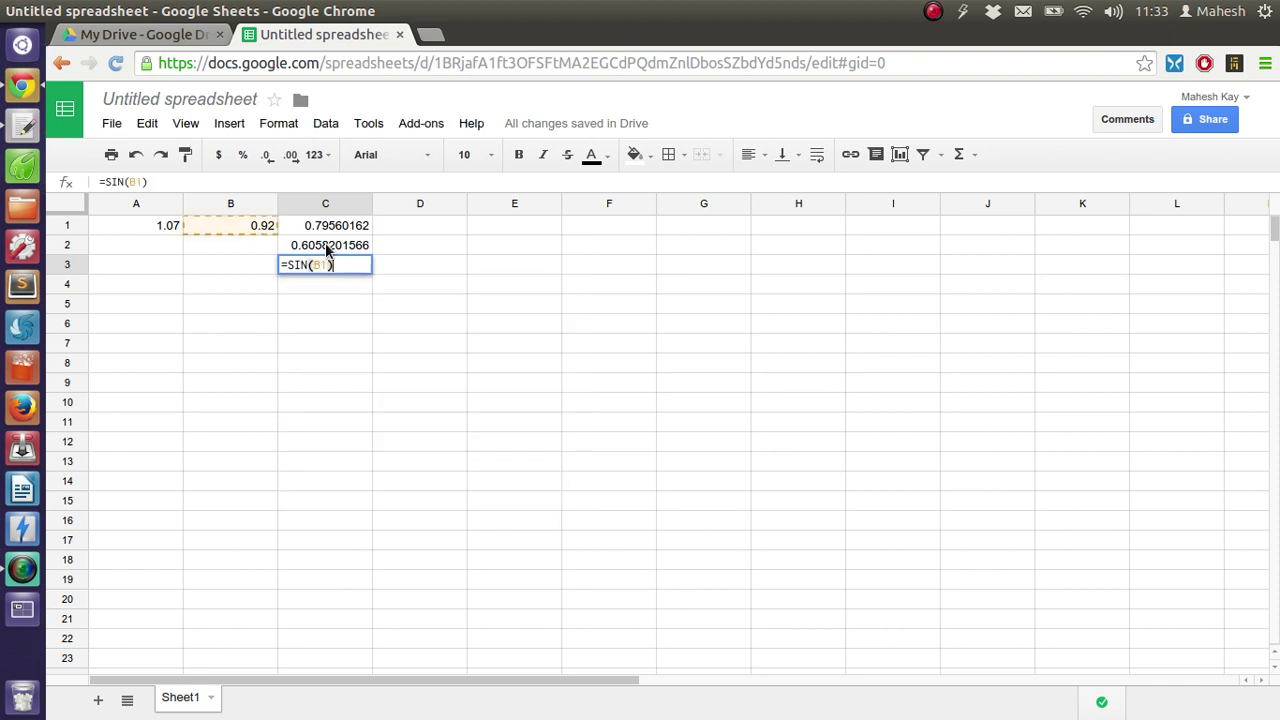
text(/)
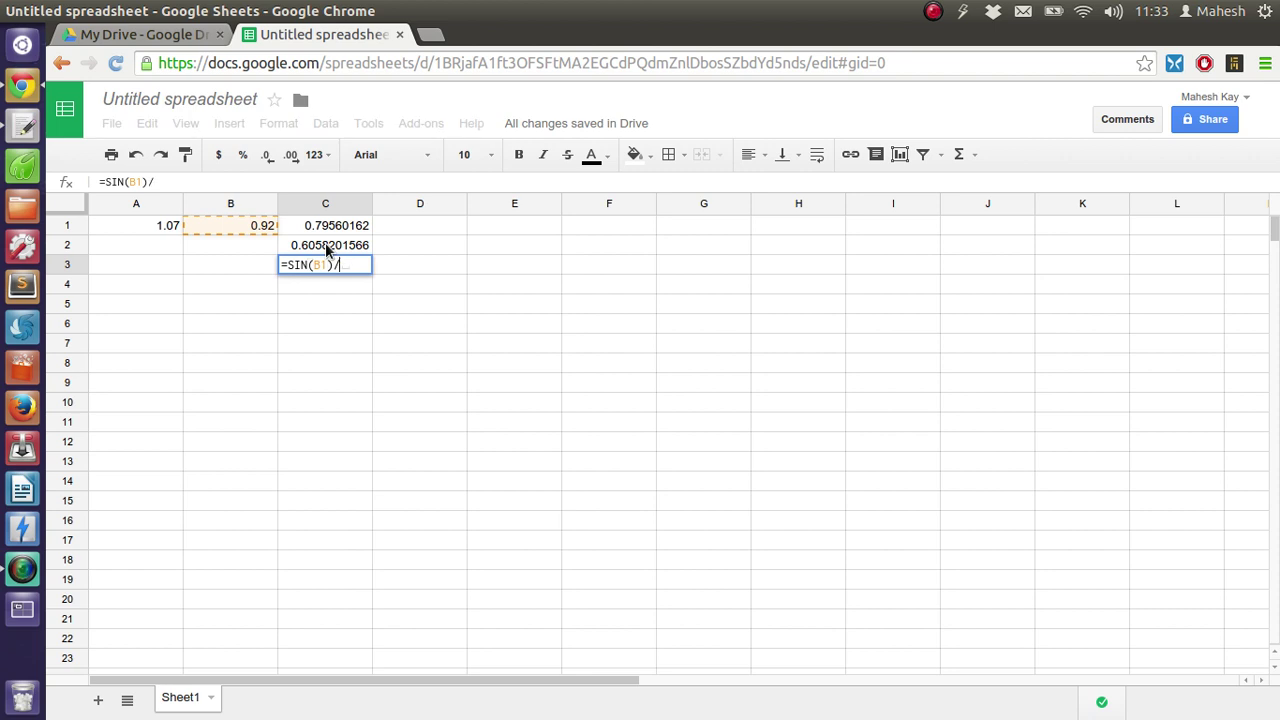
text(COS)
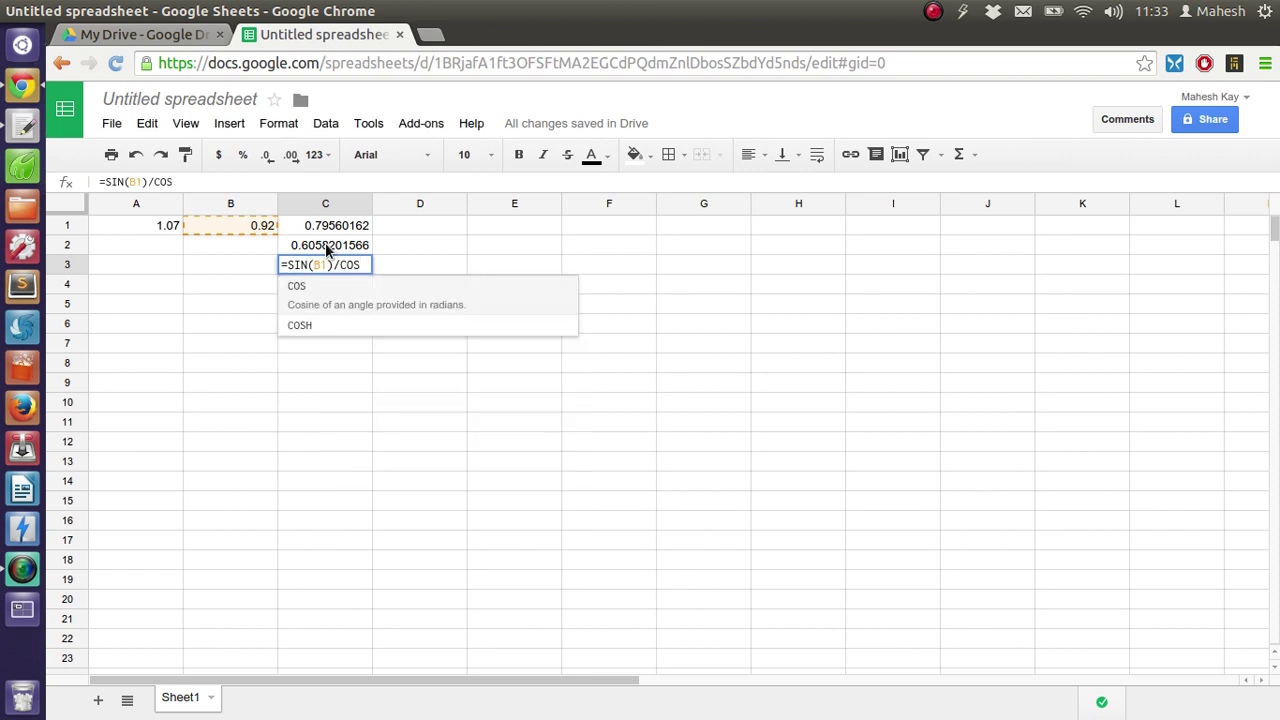
text((B1))
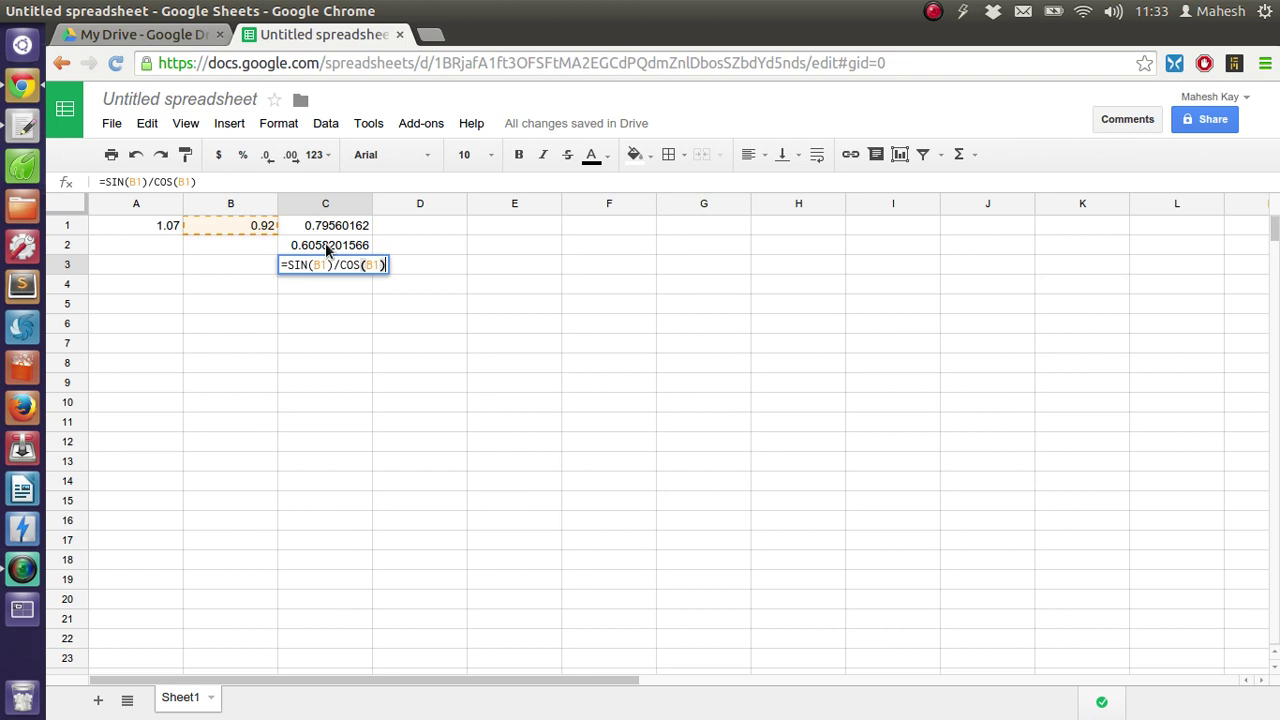
key(Return)
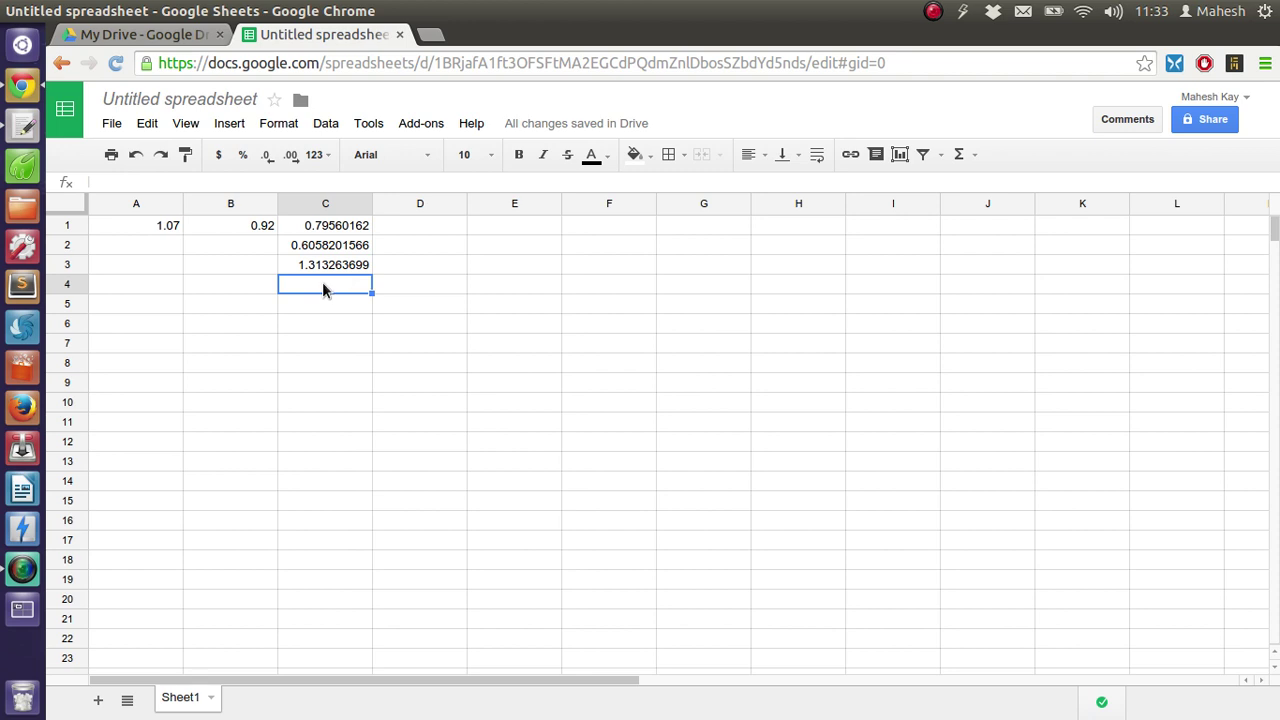
Step: Put the formula =TAN(B1) in C4, giving 1.313263699 to match C3
double_click(322, 286)
text(=TAN()
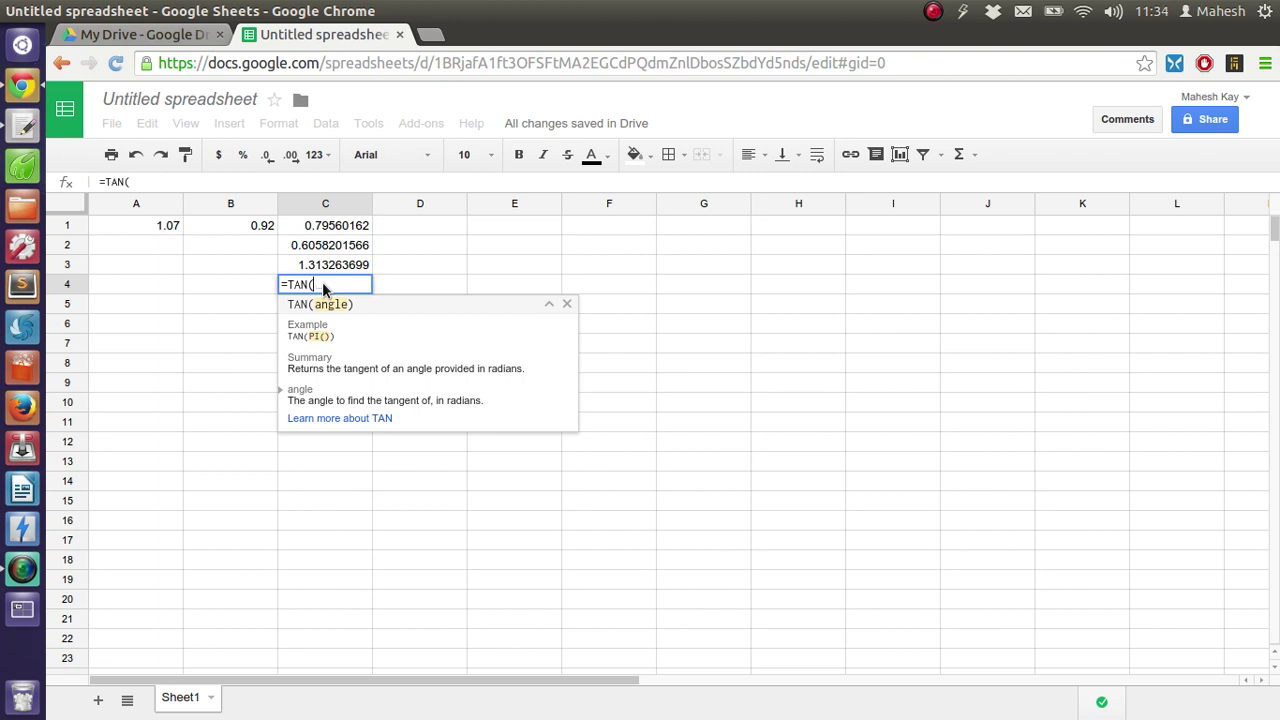
text(A)
key(BackSpace)
text(B1)
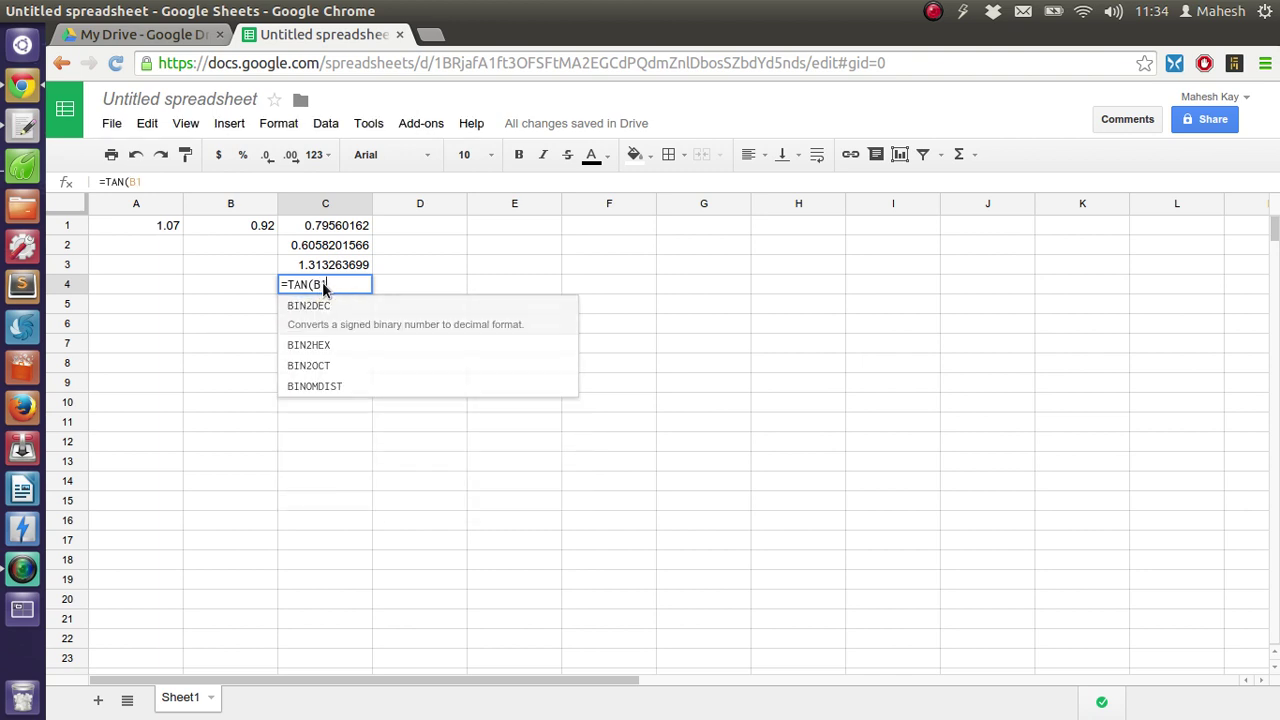
text())
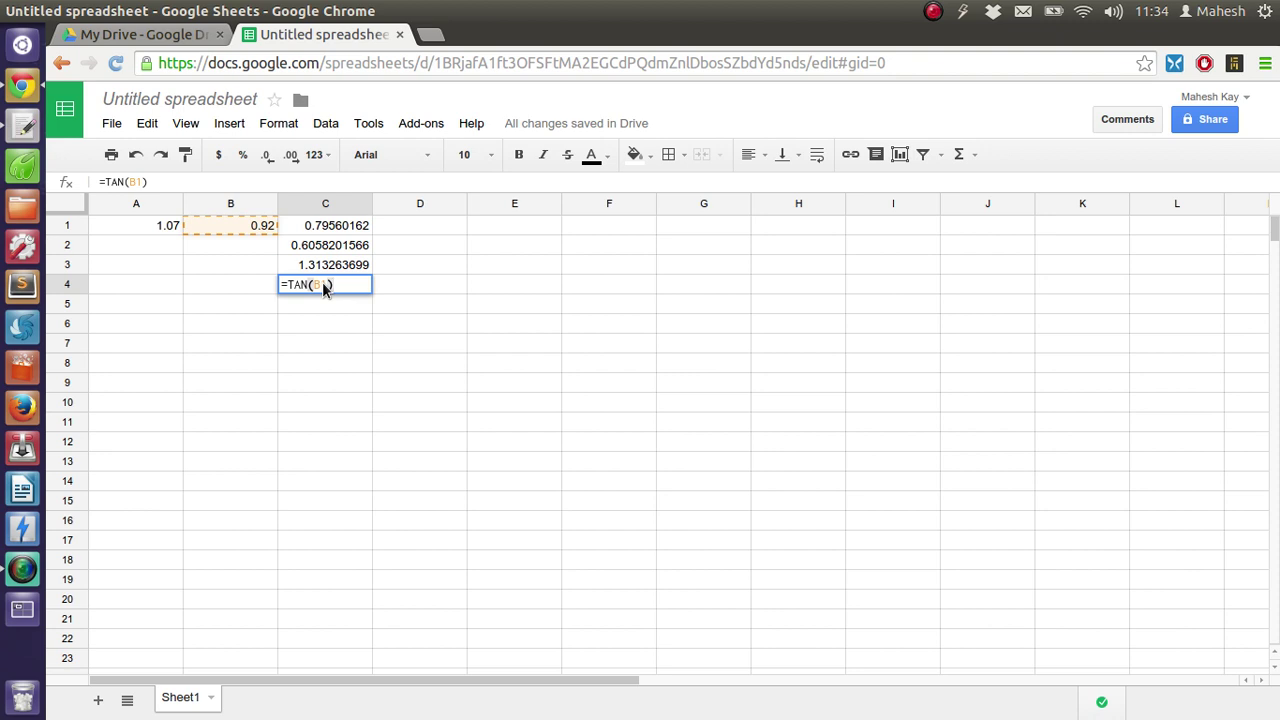
key(Return)
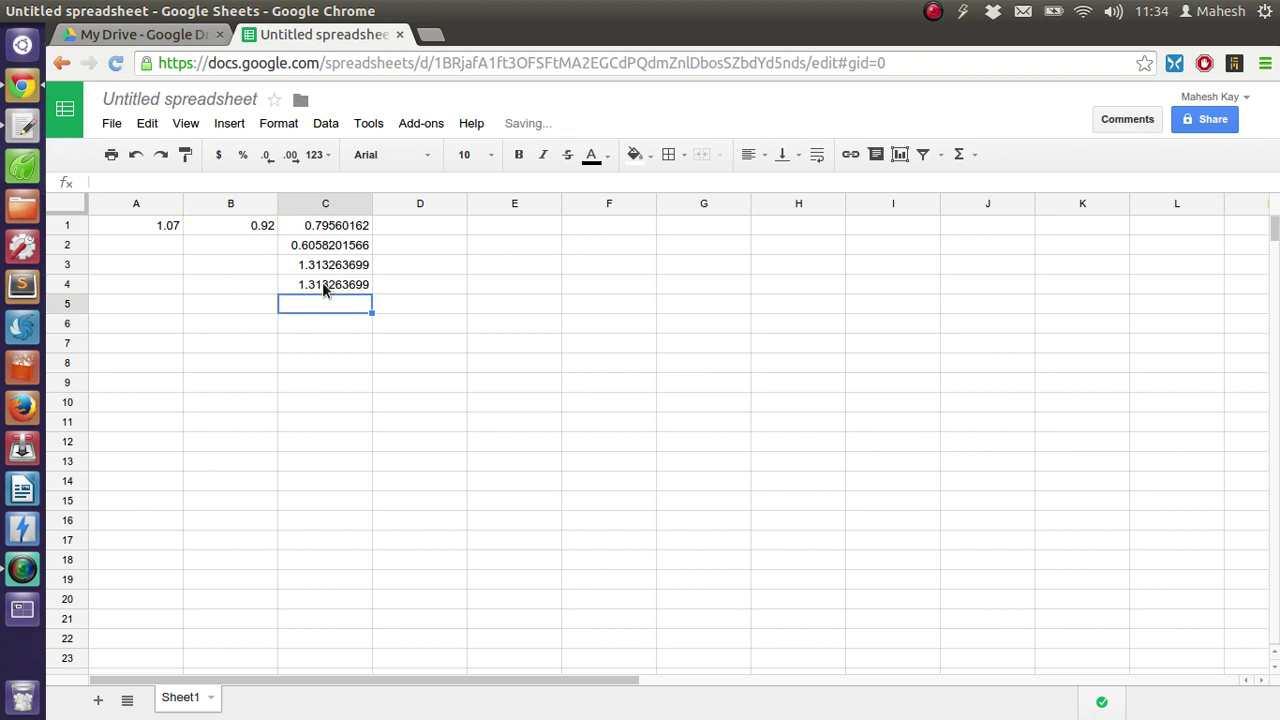